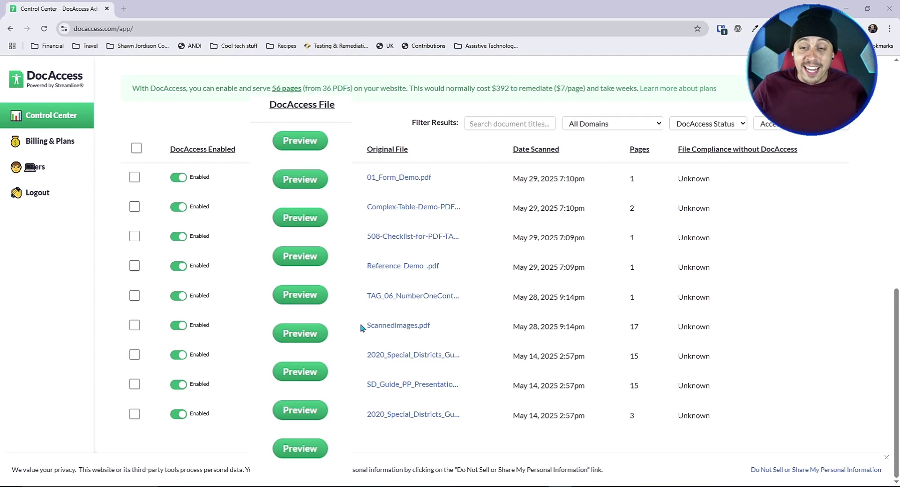
- Preview the Special Districts guide, skim it, return to the top, and switch to Transcript View
left_click(300, 372)
scroll(657, 167, "down", 9)
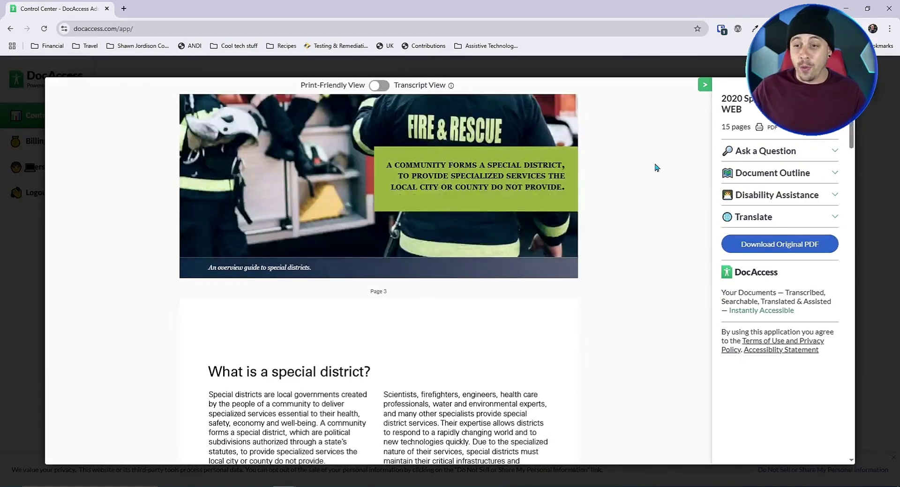
scroll(566, 249, "down", 15)
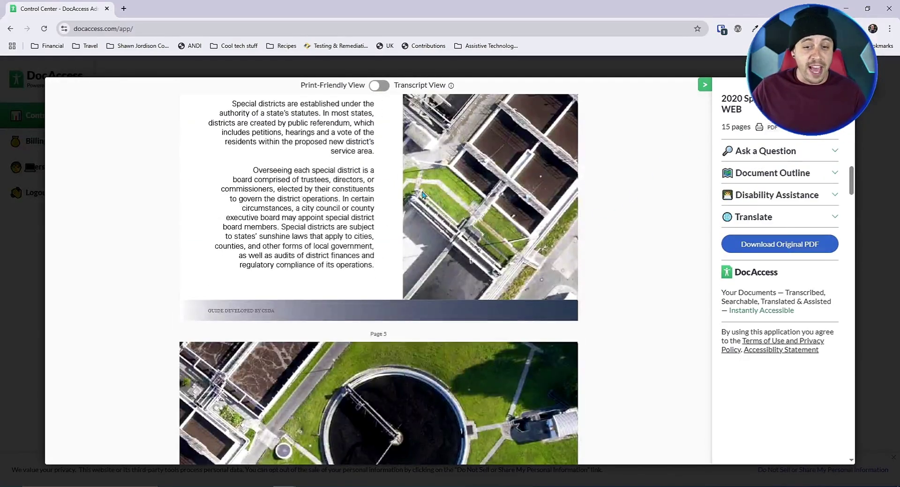
scroll(422, 195, "down", 20)
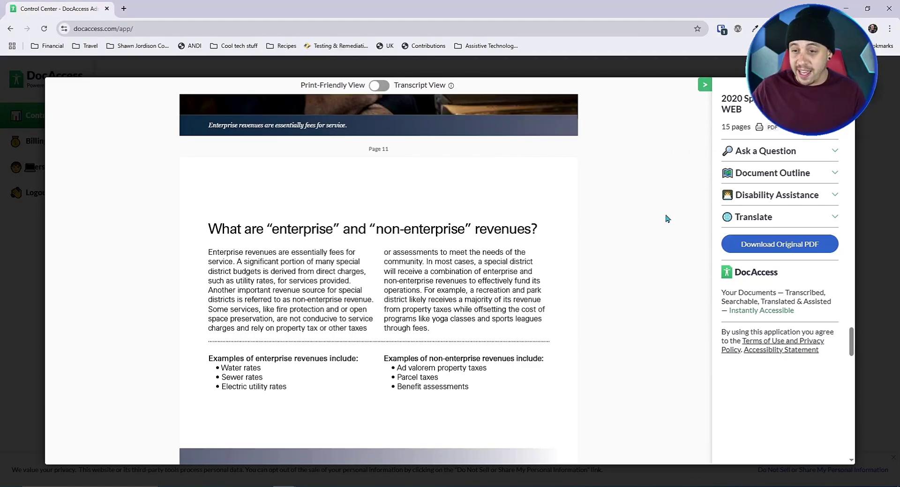
key("Home")
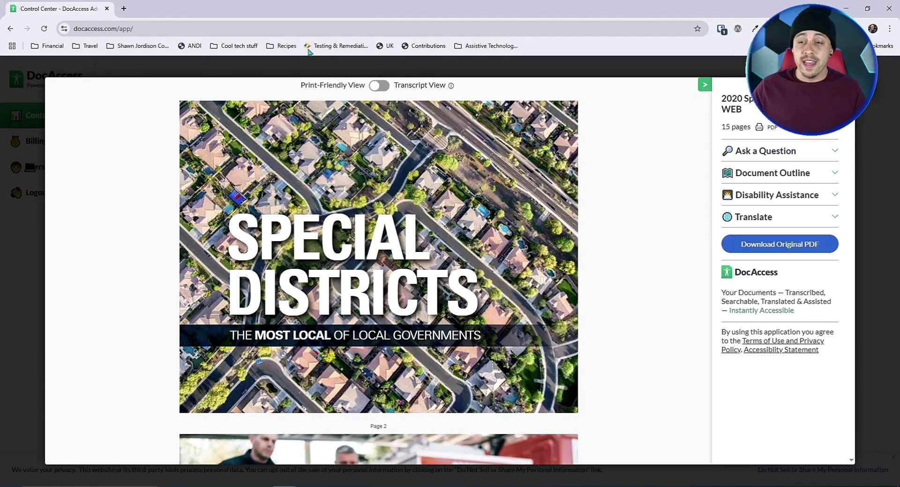
left_click(381, 93)
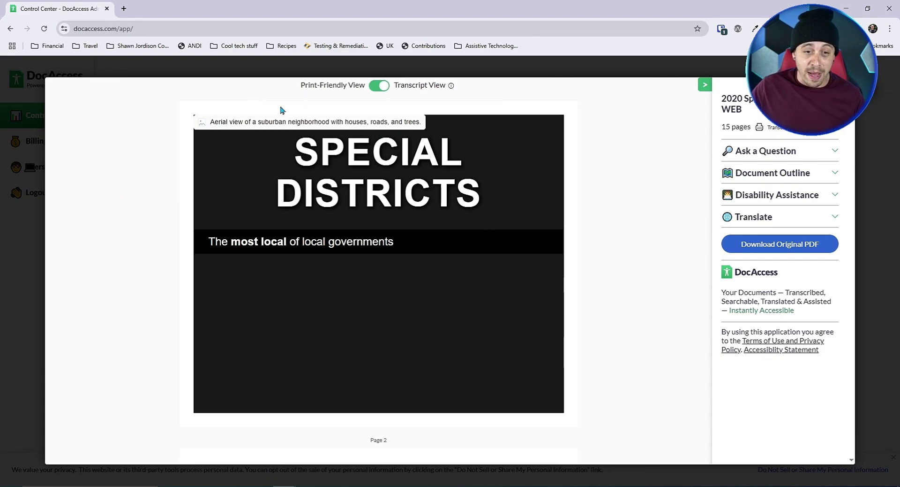
- Zoom the page in and back to 110%, toggling Transcript View off and on again
key("ctrl+plus")
key("ctrl+plus")
key("ctrl+plus")
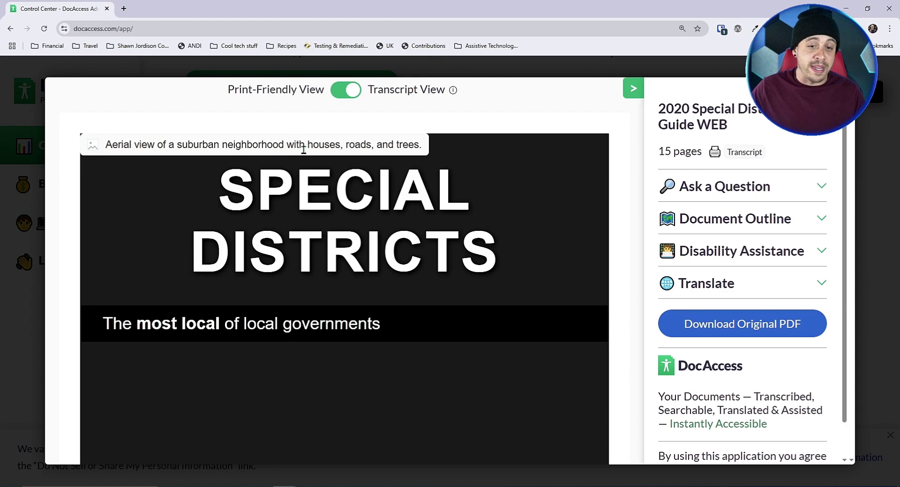
left_click(346, 91)
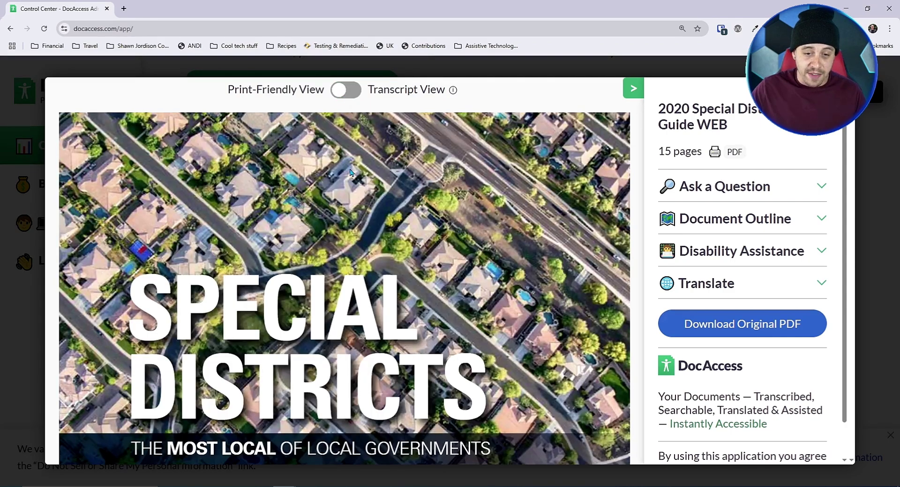
key("ctrl+minus")
key("ctrl+minus")
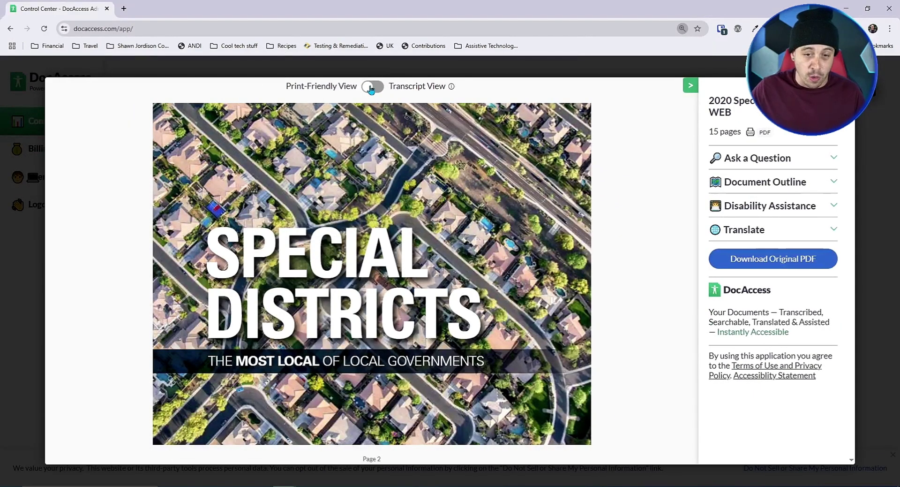
left_click(373, 87)
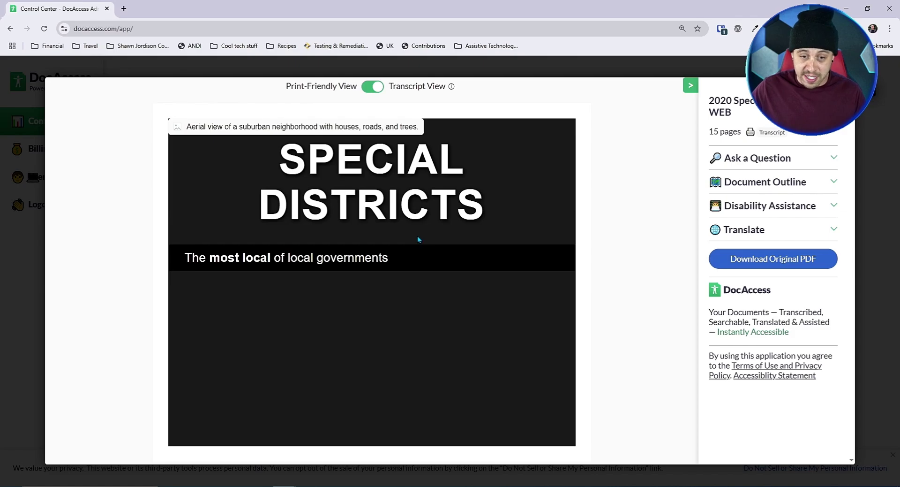
- Scroll the transcript to the autumn-leaves pages 14–15, after briefly selecting the firefighters image description
scroll(393, 212, "down", 5)
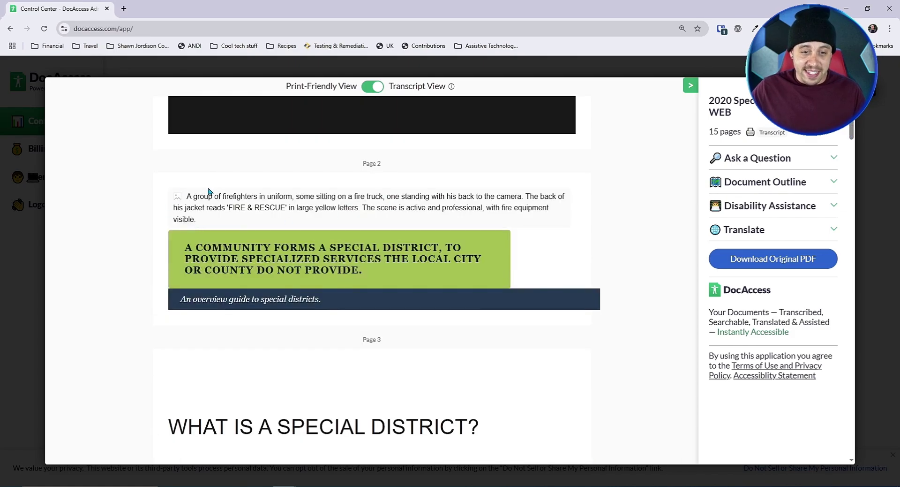
left_click_drag(191, 196, 215, 208)
left_click(204, 224)
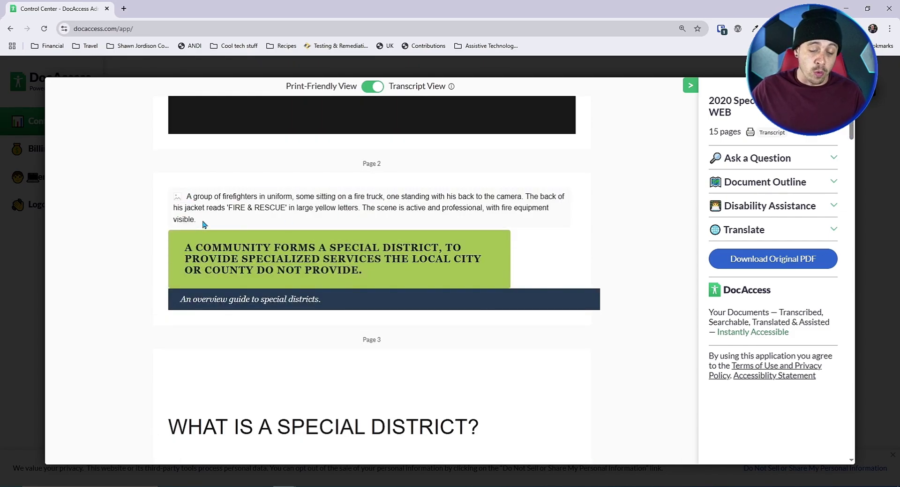
scroll(193, 208, "down", 3)
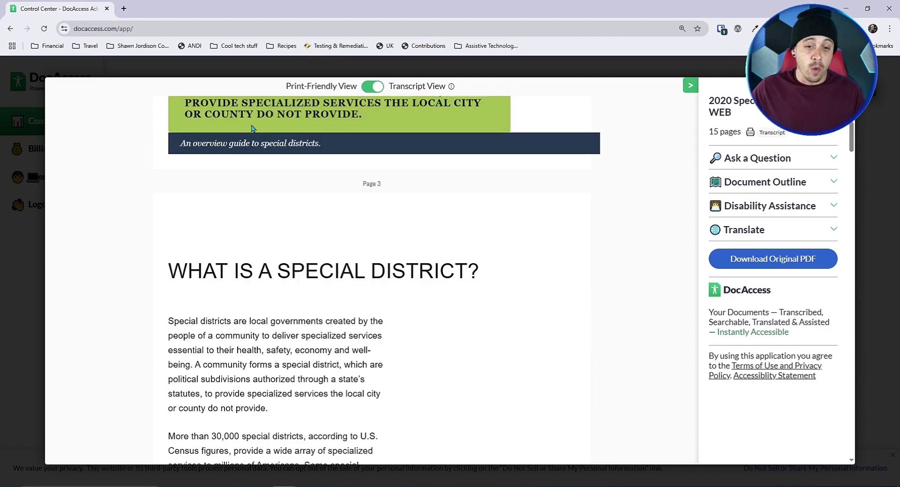
scroll(266, 205, "down", 15)
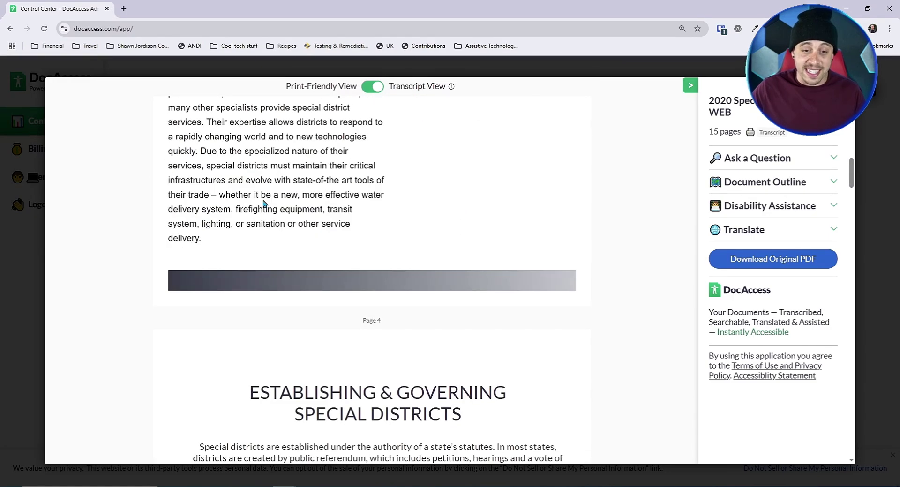
scroll(263, 203, "down", 12)
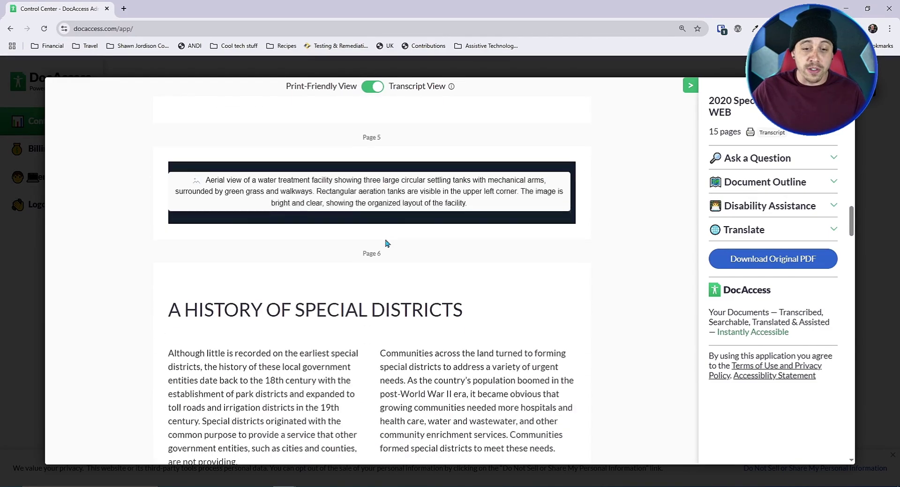
scroll(295, 157, "down", 10)
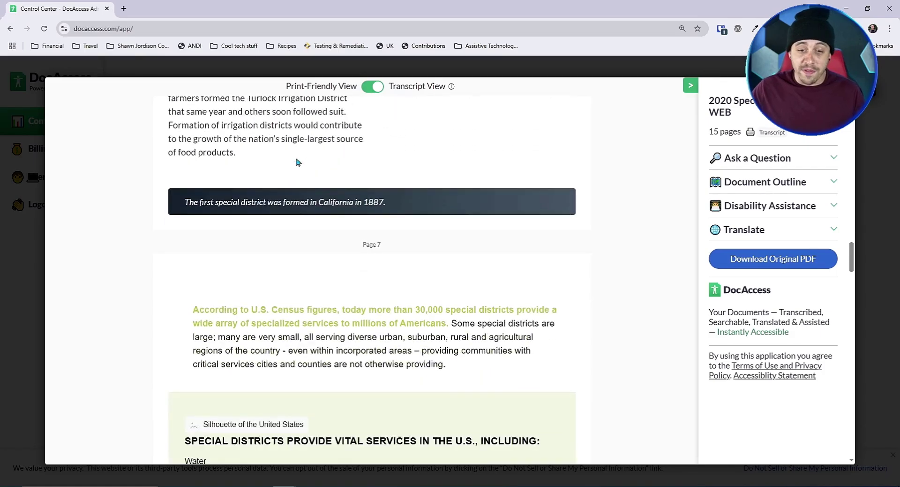
scroll(295, 206, "down", 15)
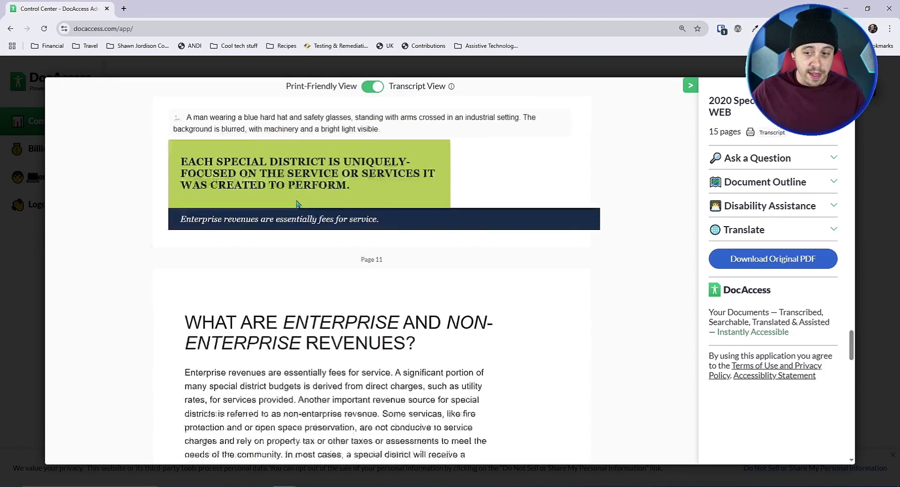
scroll(296, 202, "down", 3)
scroll(289, 196, "down", 20)
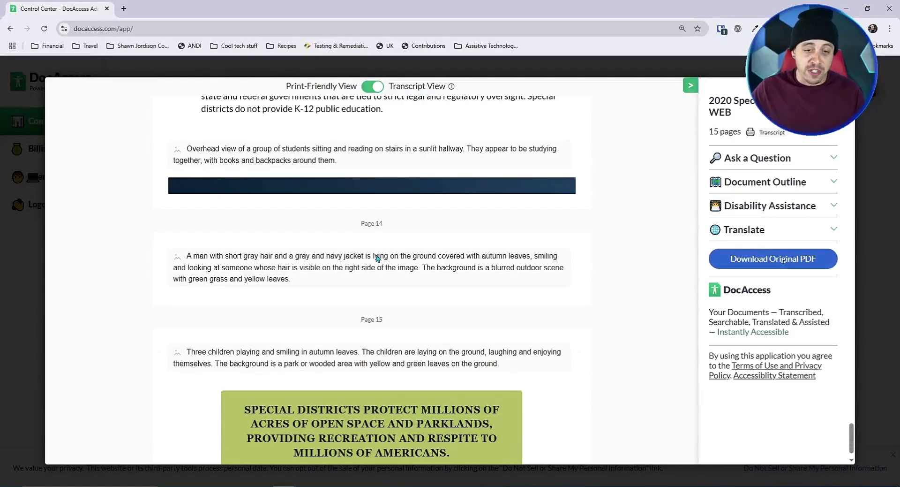
scroll(509, 253, "down", 1)
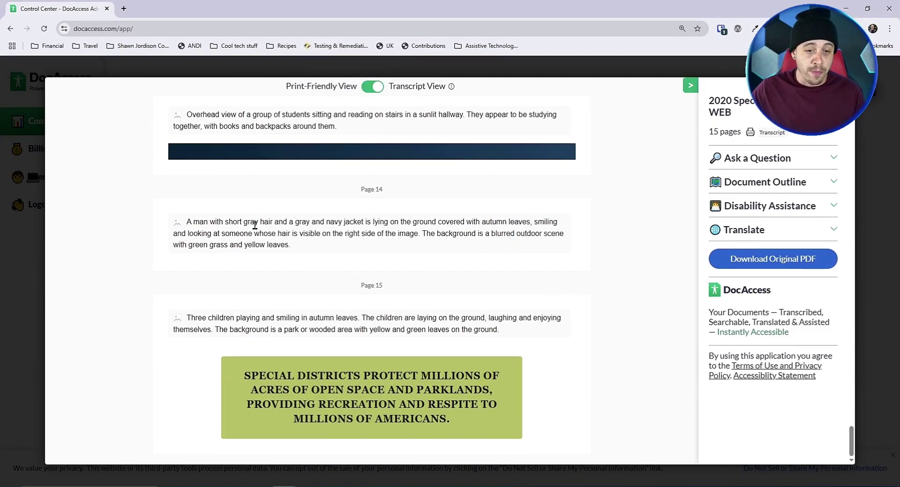
- Compare Print-Friendly pages with Transcript View, end in Transcript View, then expand Ask a Question
left_click(365, 89)
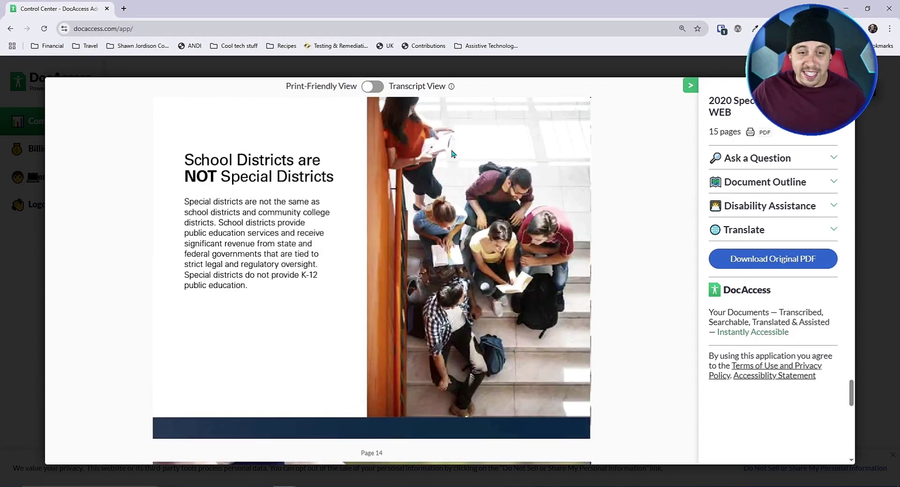
scroll(458, 253, "up", 5)
scroll(460, 285, "down", 3)
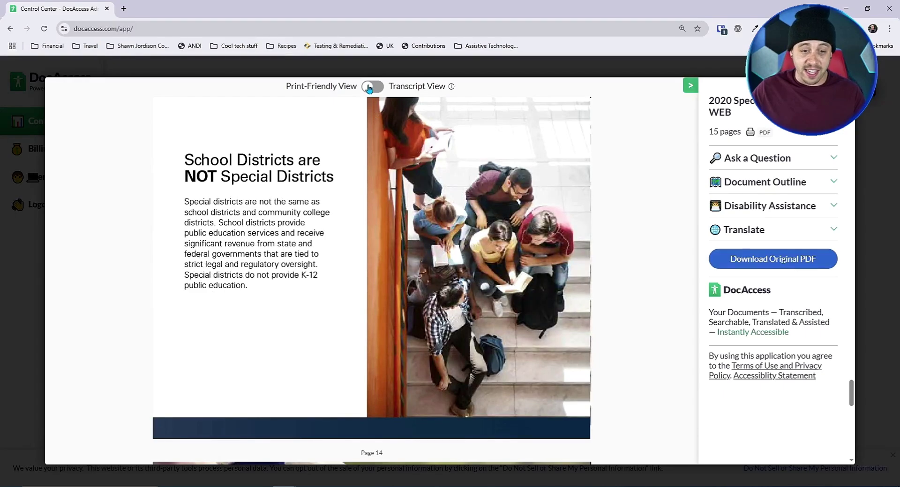
scroll(323, 205, "down", 6)
scroll(409, 276, "down", 3)
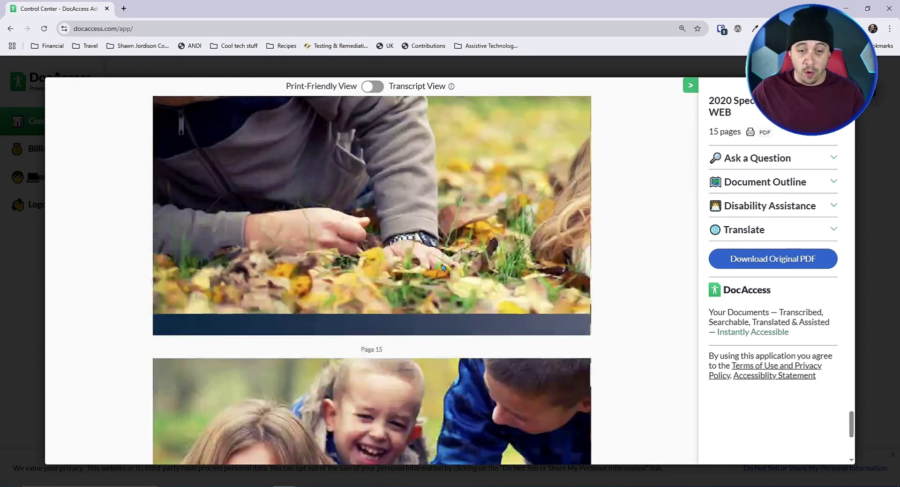
left_click(370, 87)
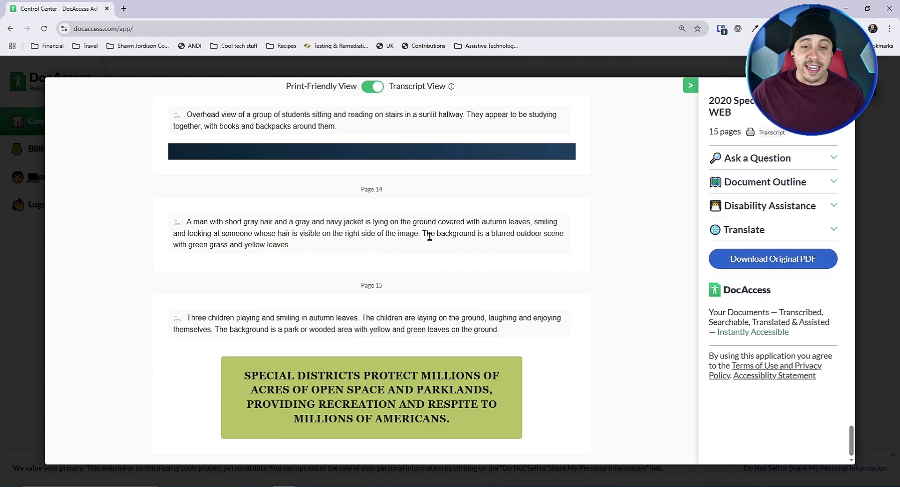
left_click(374, 86)
scroll(435, 261, "down", 7)
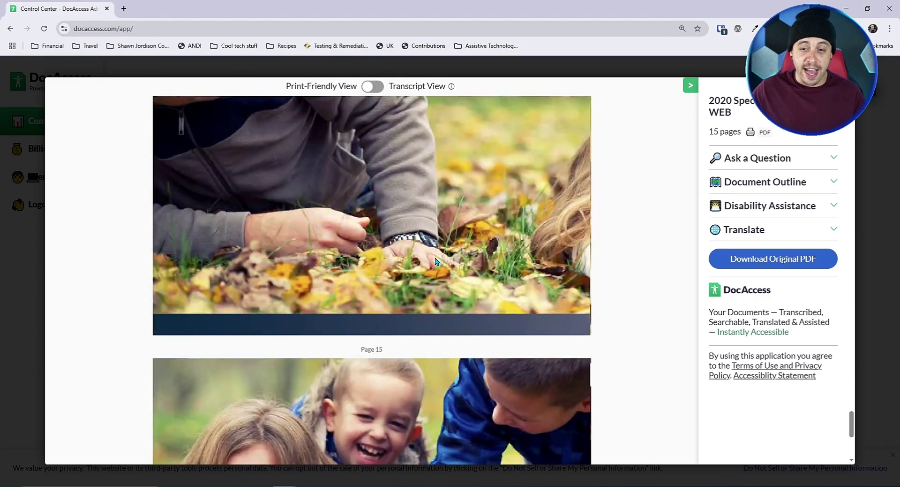
scroll(437, 262, "up", 3)
left_click(373, 87)
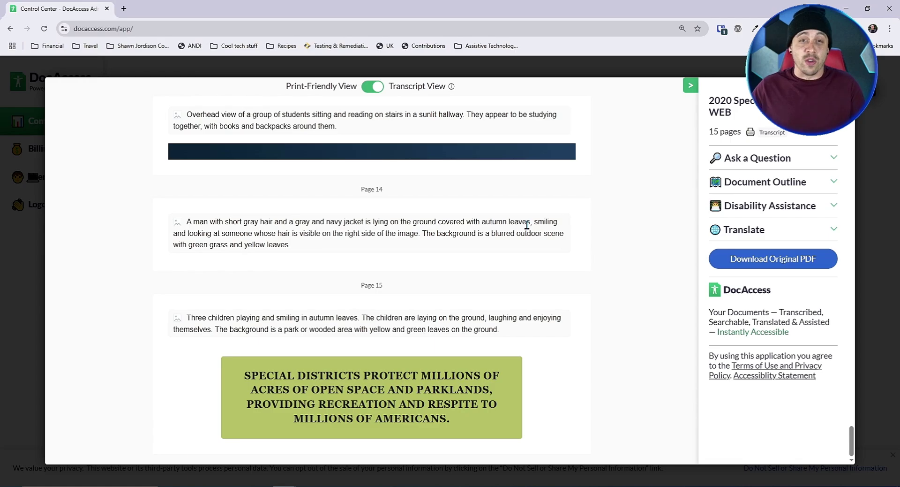
left_click(818, 167)
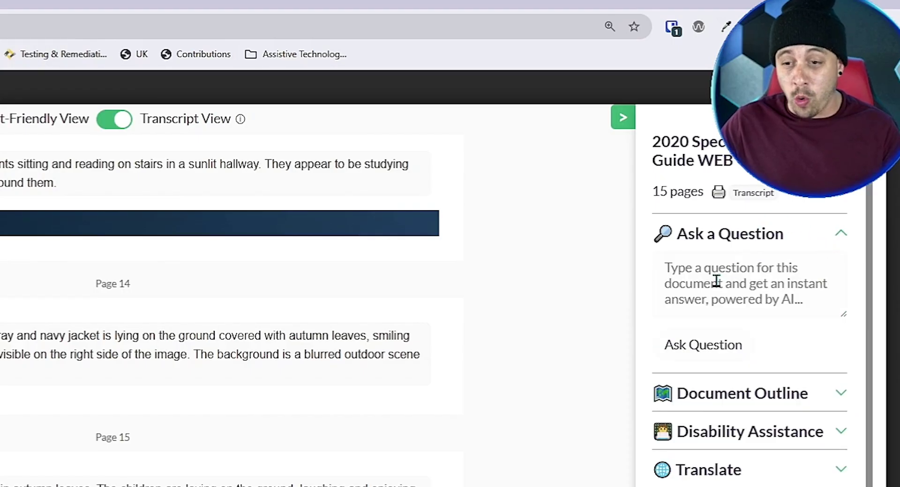
- Ask 'What is the main takeaway of this file?' to get an AI summary of the guide
left_click(750, 188)
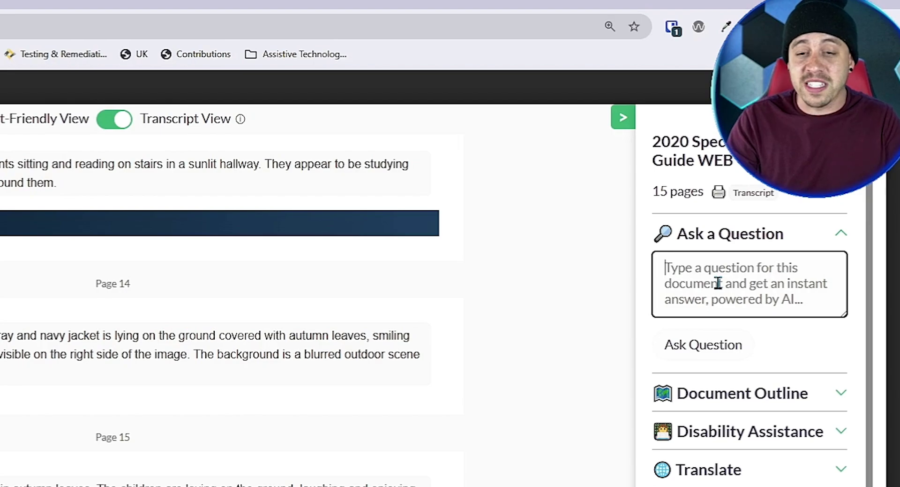
type("What is the main takeaway of this file?")
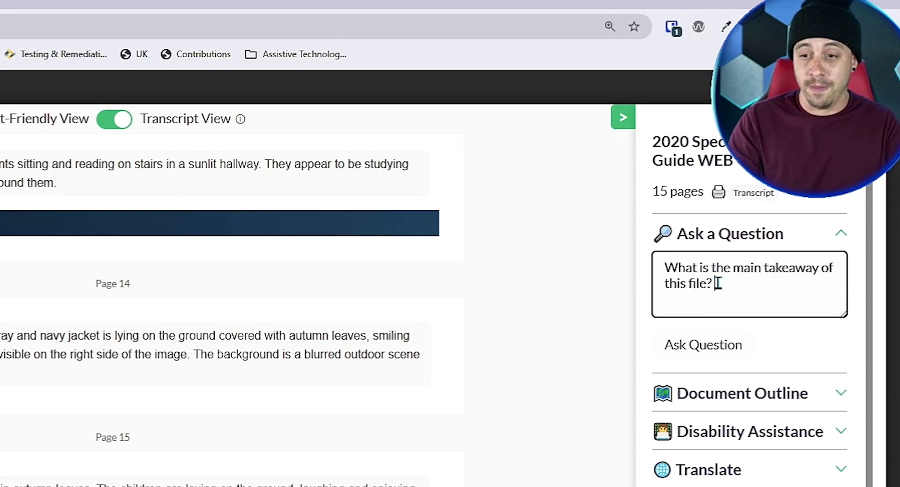
key("Return")
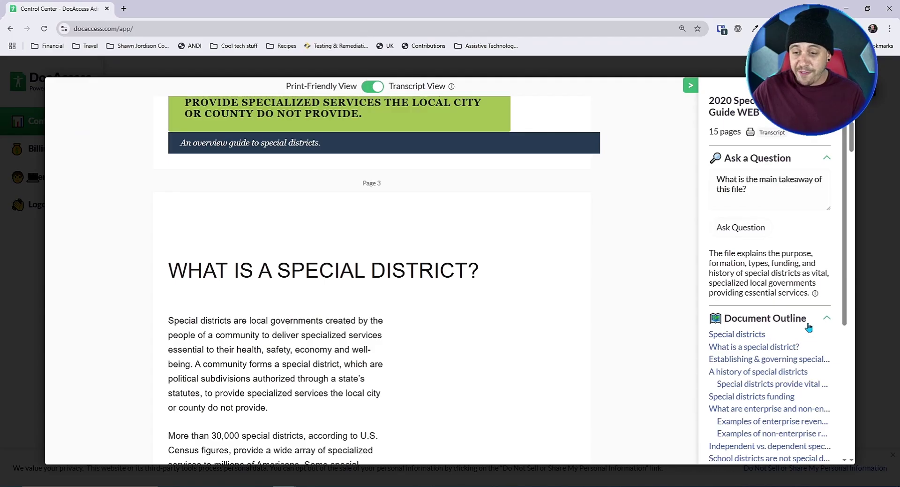
- Use the Document Outline to jump through the title page, definition, funding and enterprise revenue examples
scroll(751, 328, "down", 3)
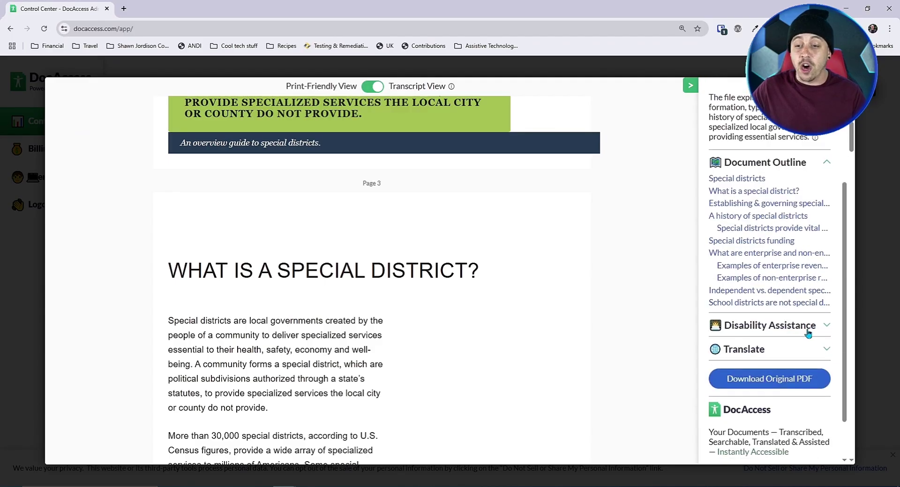
left_click(724, 171)
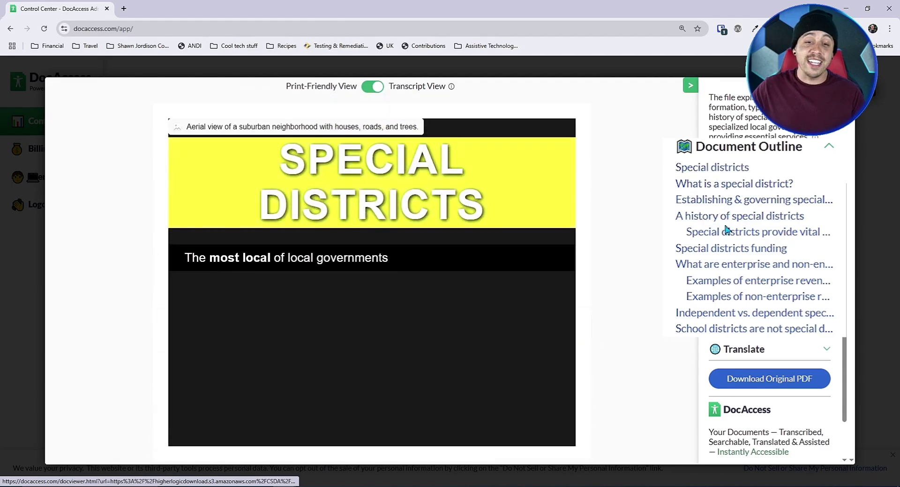
left_click(735, 187)
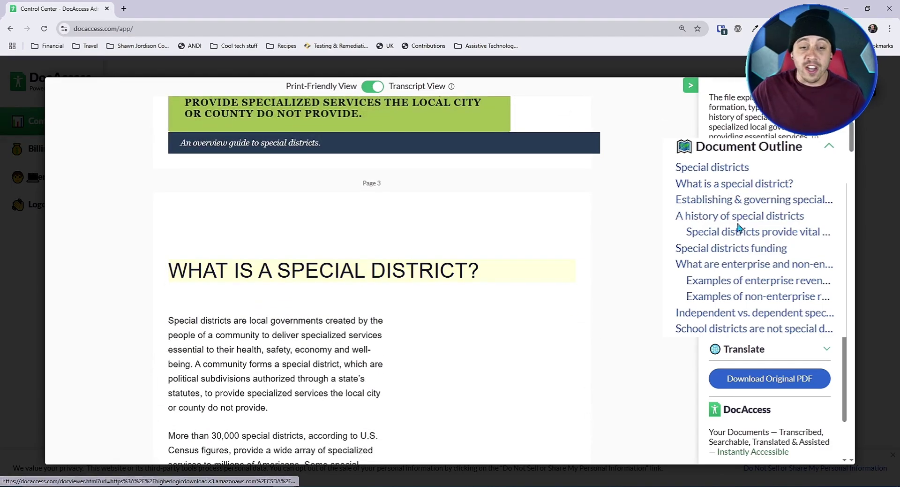
left_click(731, 249)
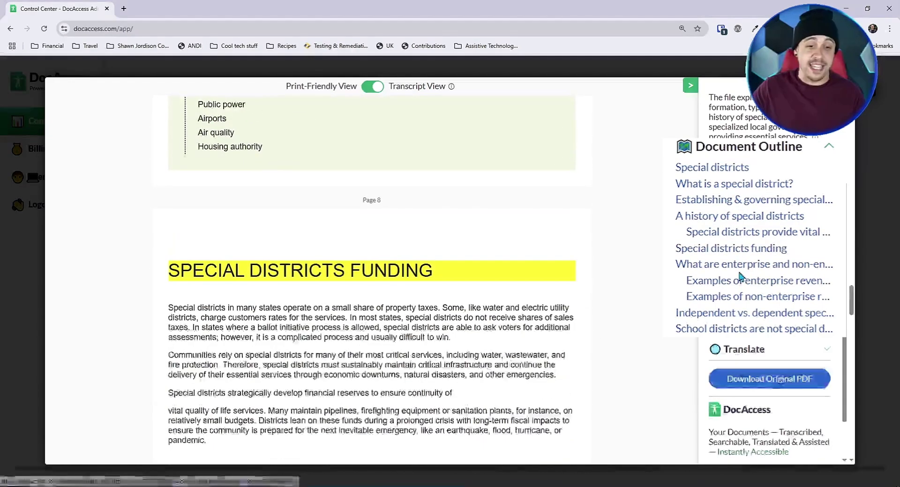
left_click(740, 289)
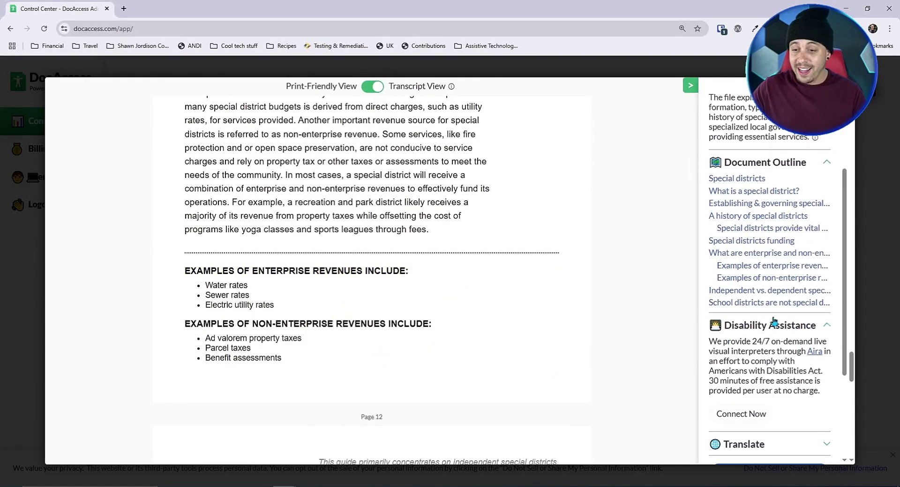
scroll(739, 226, "down", 3)
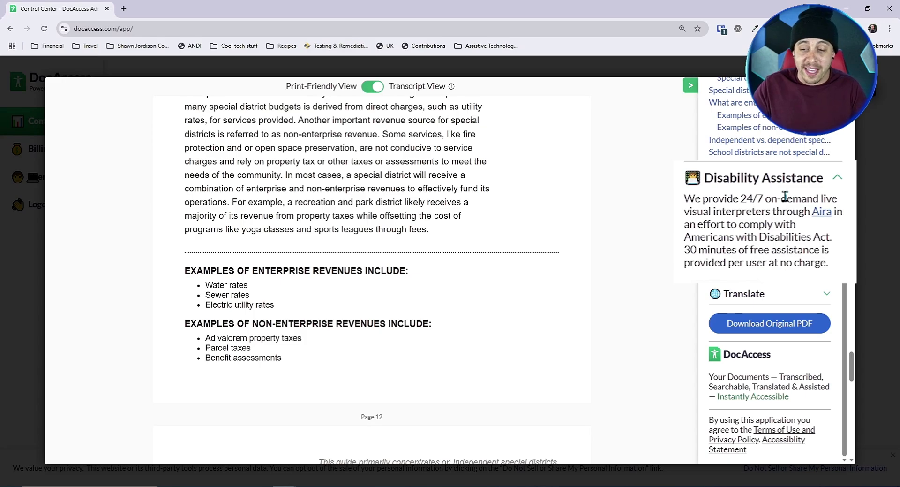
- Translate the guide into Spanish and review the translated page
left_click(791, 293)
left_click(789, 281)
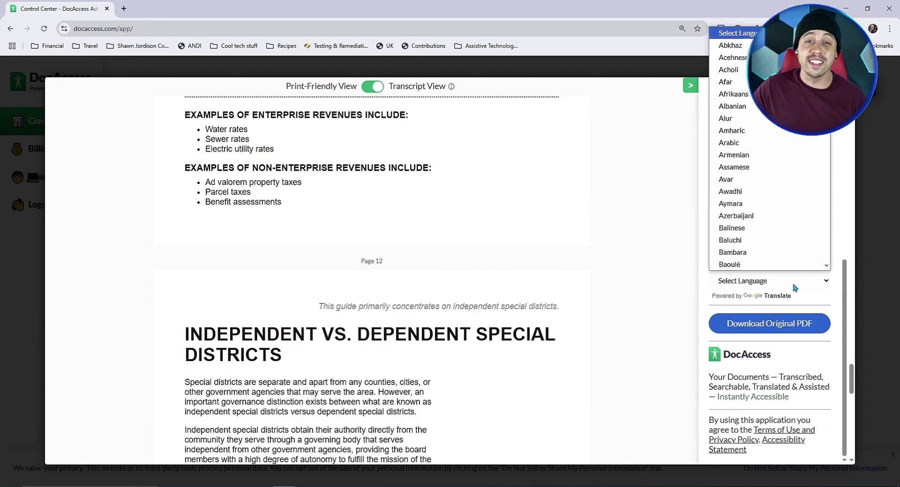
left_click_drag(826, 44, 769, 191)
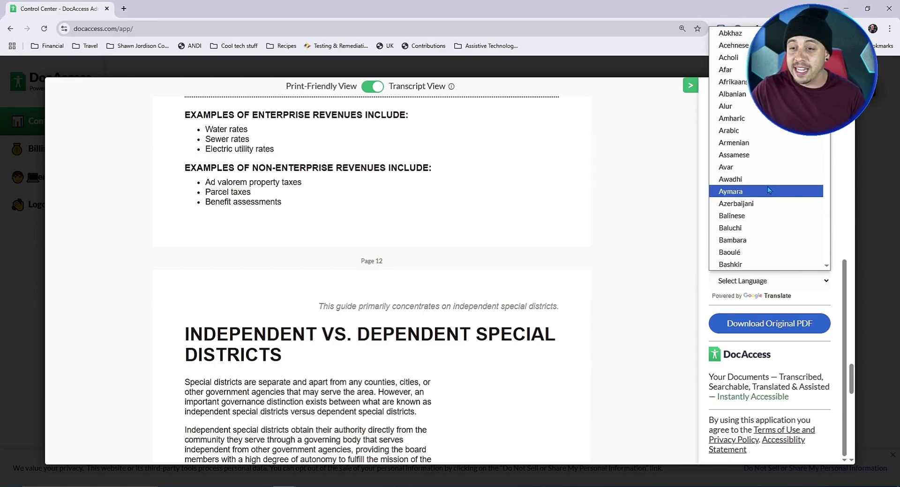
scroll(768, 189, "down", 15)
scroll(768, 189, "up", 5)
left_click(768, 187)
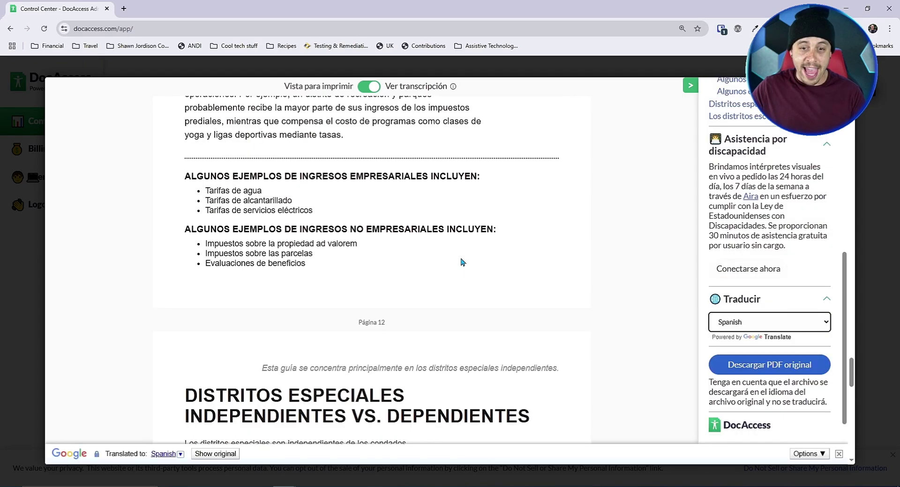
scroll(377, 152, "up", 10)
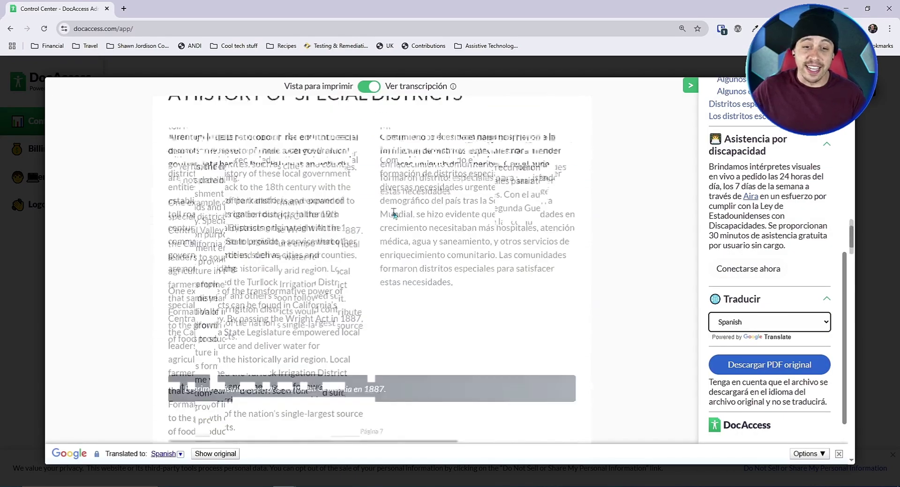
mouse_move(395, 215)
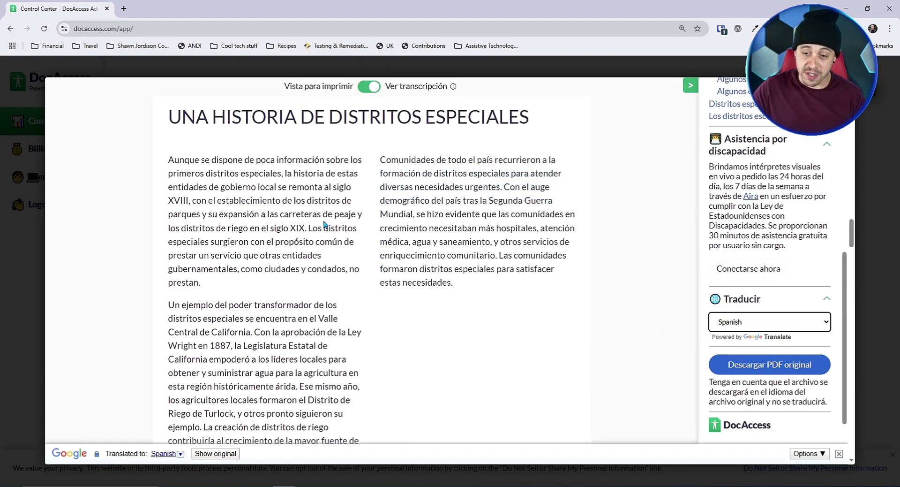
scroll(324, 226, "up", 5)
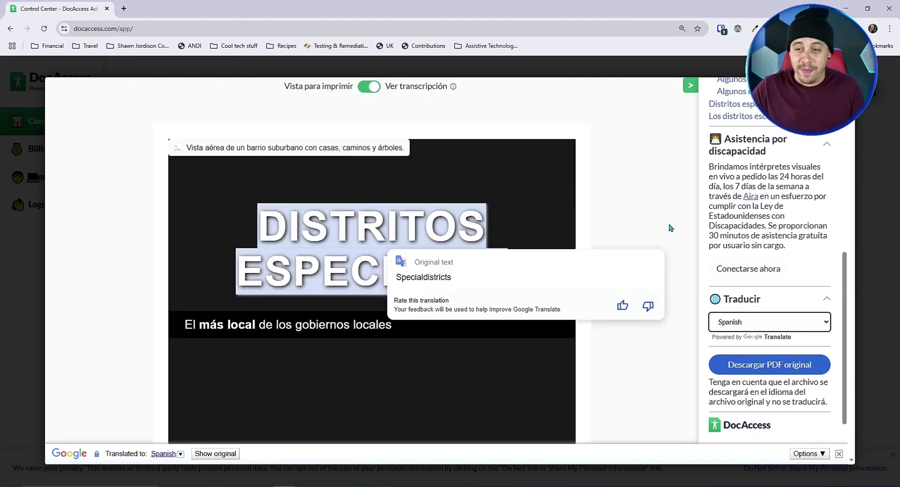
scroll(775, 300, "down", 1)
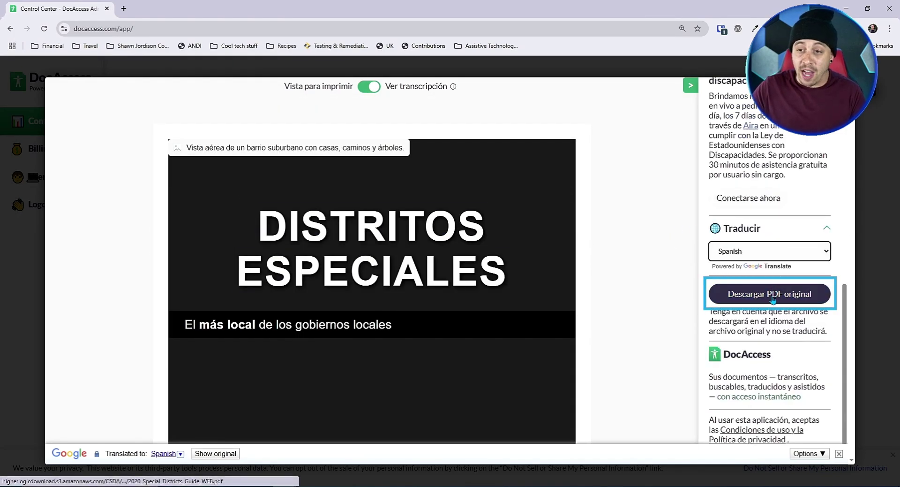
- Reopen the Select Language list and scroll through it to find English
left_click(773, 250)
scroll(769, 186, "up", 10)
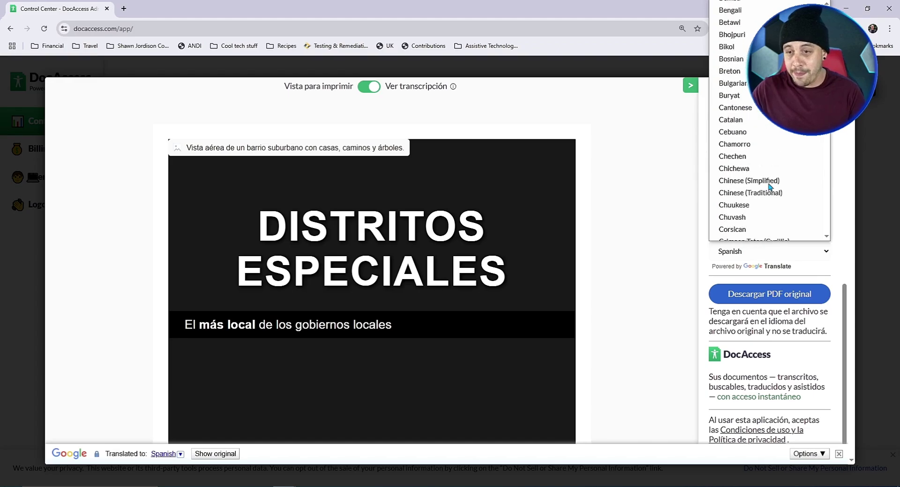
scroll(769, 187, "down", 10)
scroll(769, 186, "up", 2)
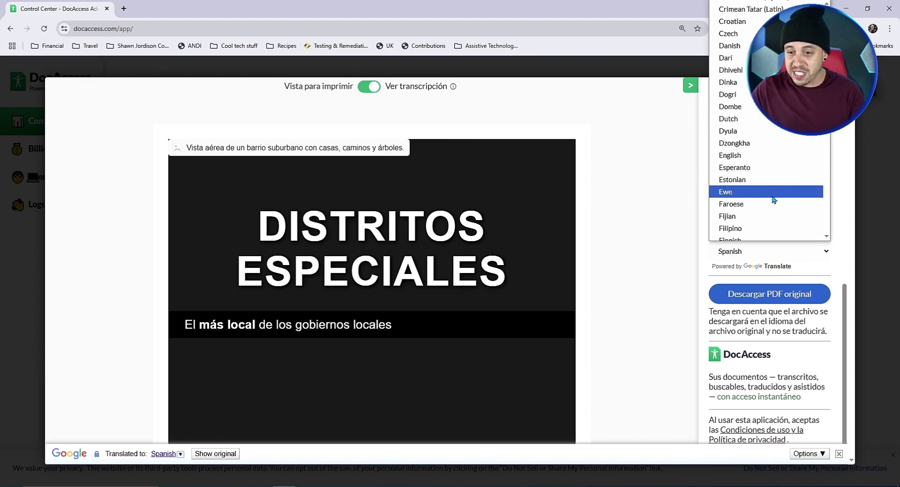
scroll(769, 141, "down", 8)
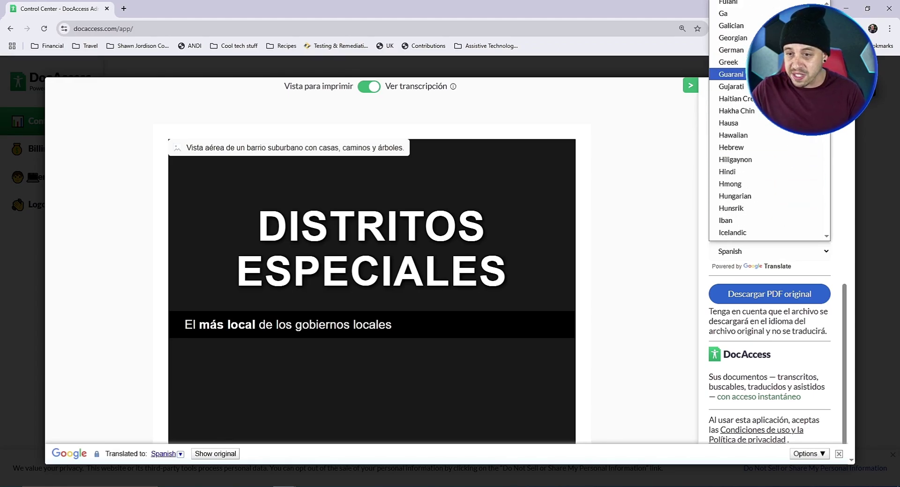
scroll(769, 75, "up", 5)
- Switch the guide back to English and send its transcript to print, viewing more destinations
left_click(771, 134)
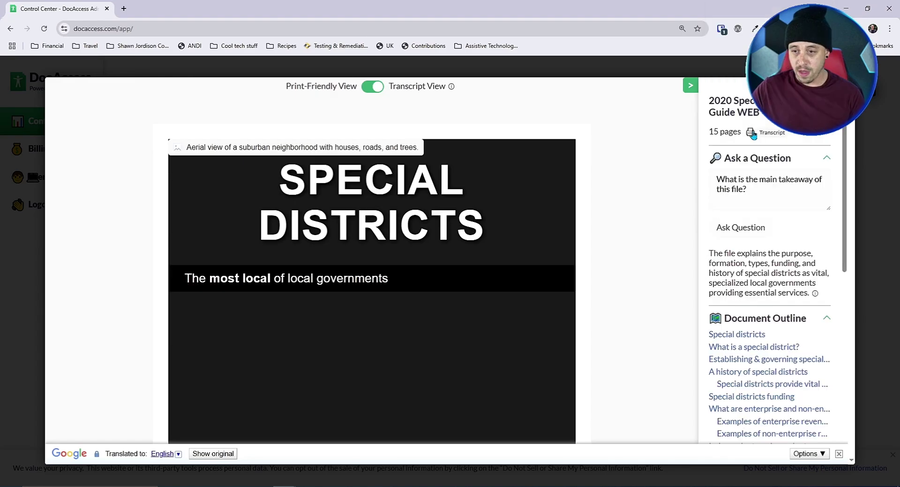
left_click(770, 134)
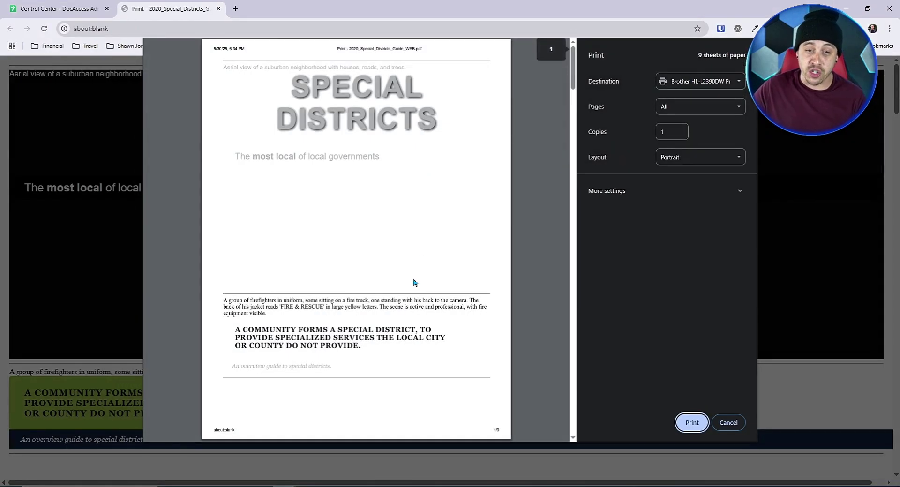
scroll(414, 282, "down", 5)
left_click(701, 81)
left_click(713, 132)
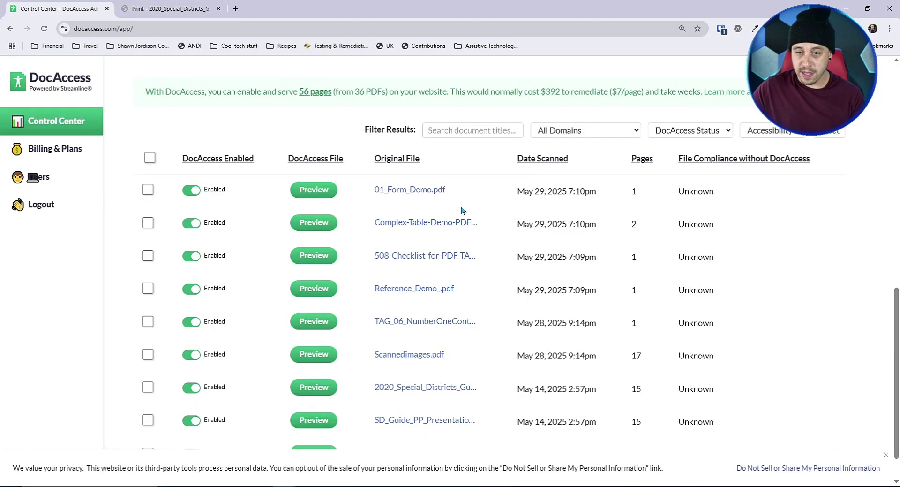
- Preview 01_Form_Demo.pdf and show it in Transcript View
left_click(317, 188)
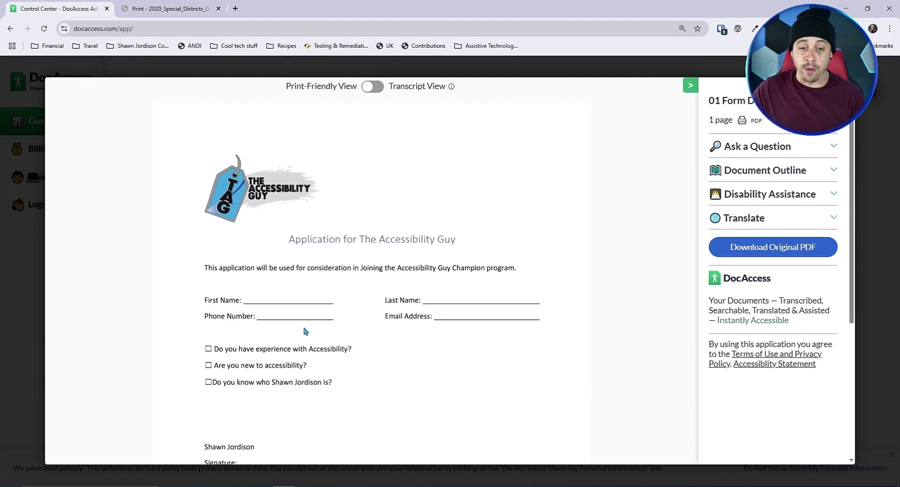
left_click(372, 86)
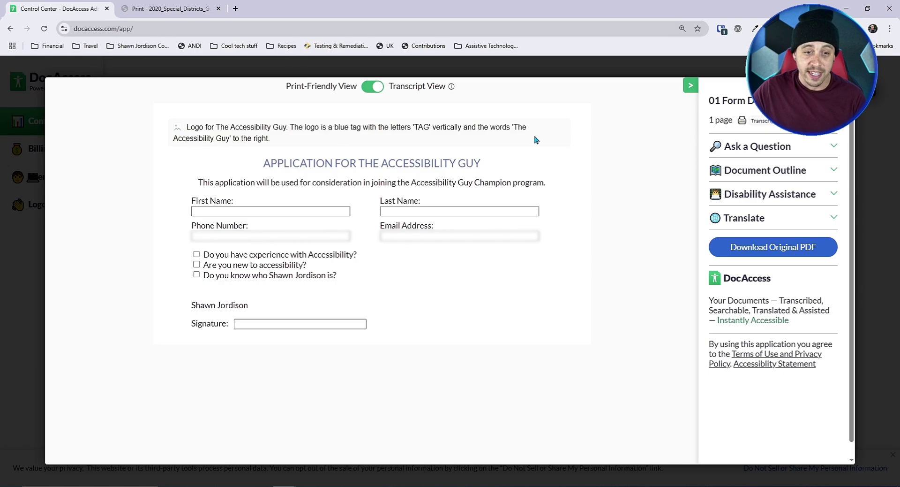
- Fill in the first name, then autofill the phone, last name and email fields
left_click(252, 211)
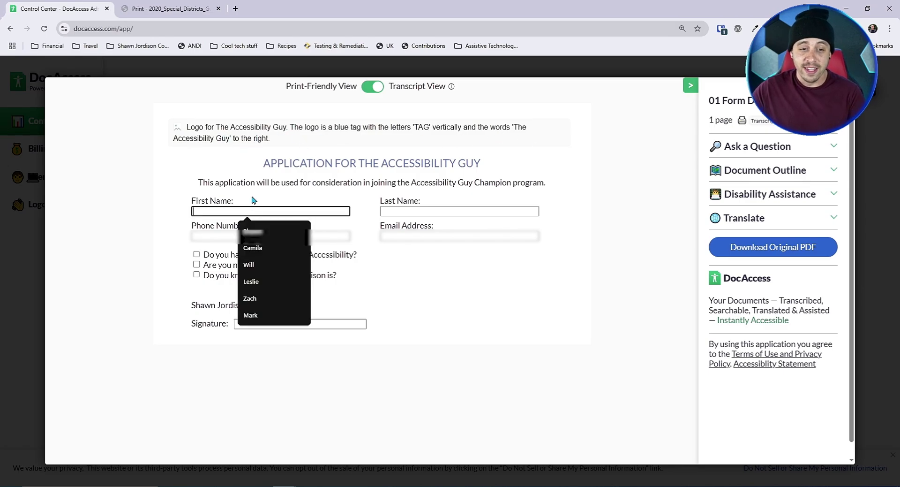
type("Shawn")
key("Tab")
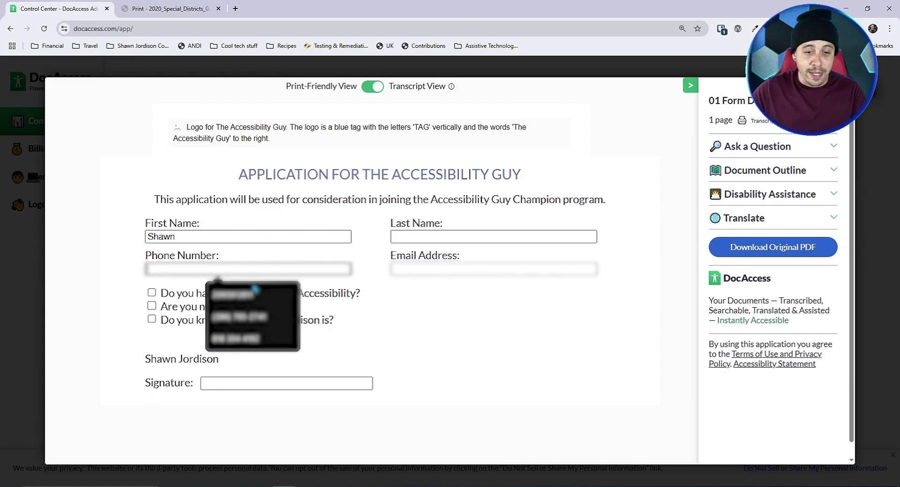
left_click(254, 293)
left_click(424, 233)
left_click(422, 255)
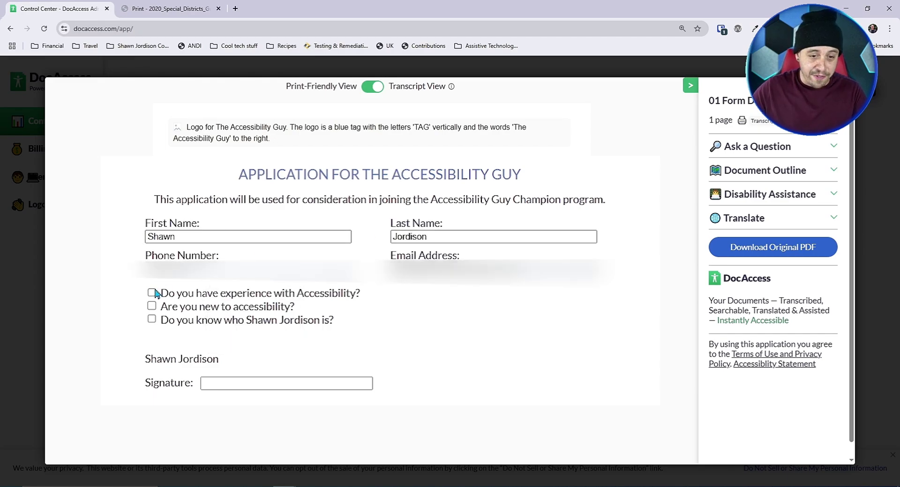
- Tick all three checkboxes and type the applicant's full name as the signature
left_click(152, 305)
left_click(151, 320)
left_click(244, 382)
type("Shawn Jordison")
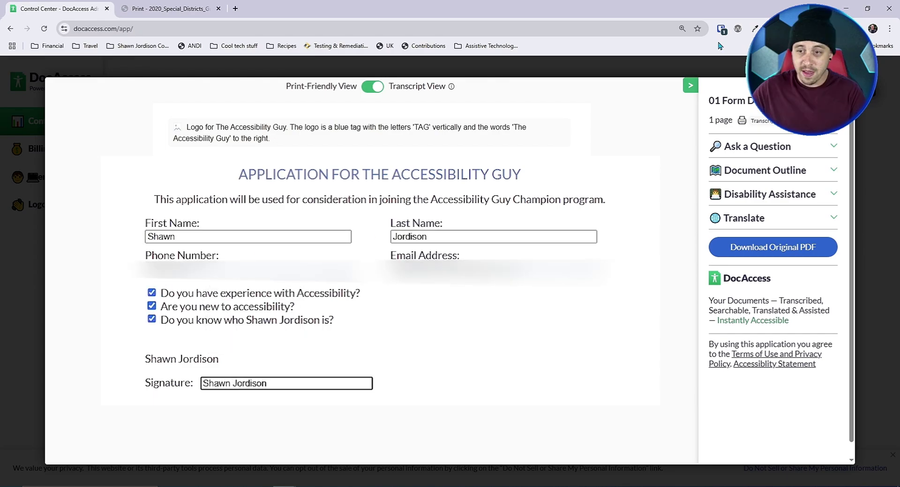
- Send the filled form to print and view more print destinations
left_click(743, 120)
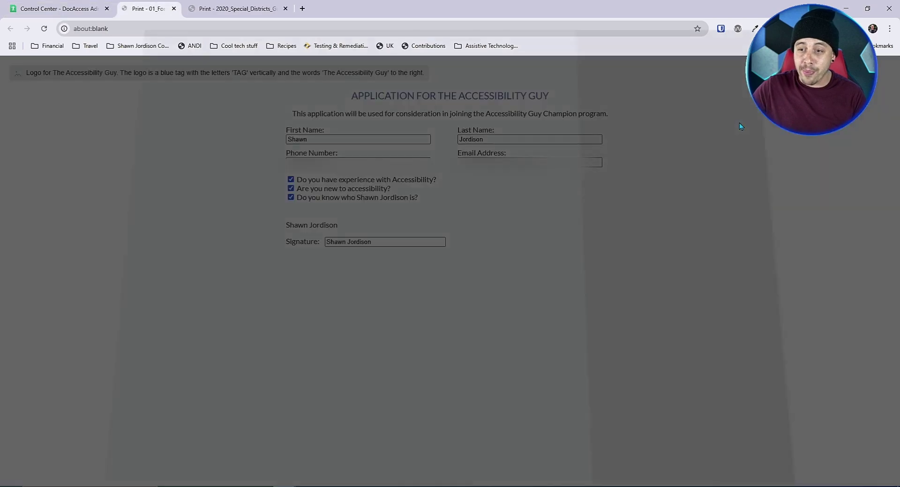
left_click(701, 82)
left_click(691, 131)
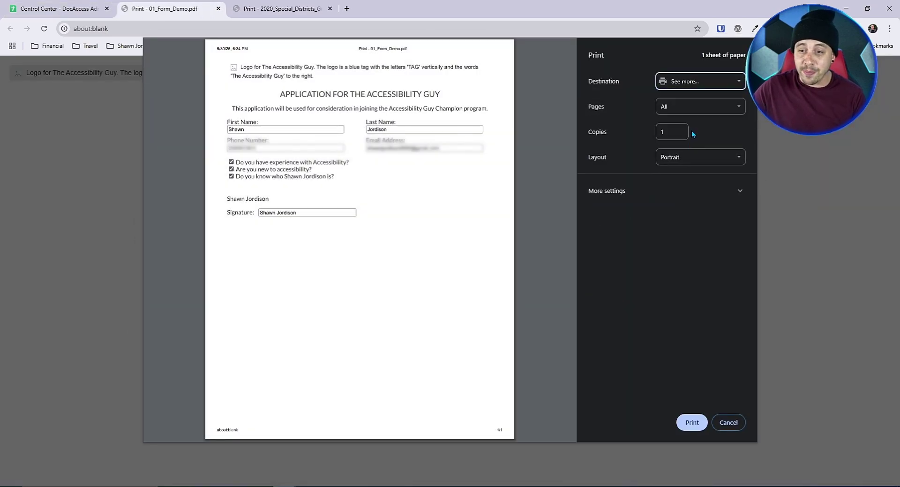